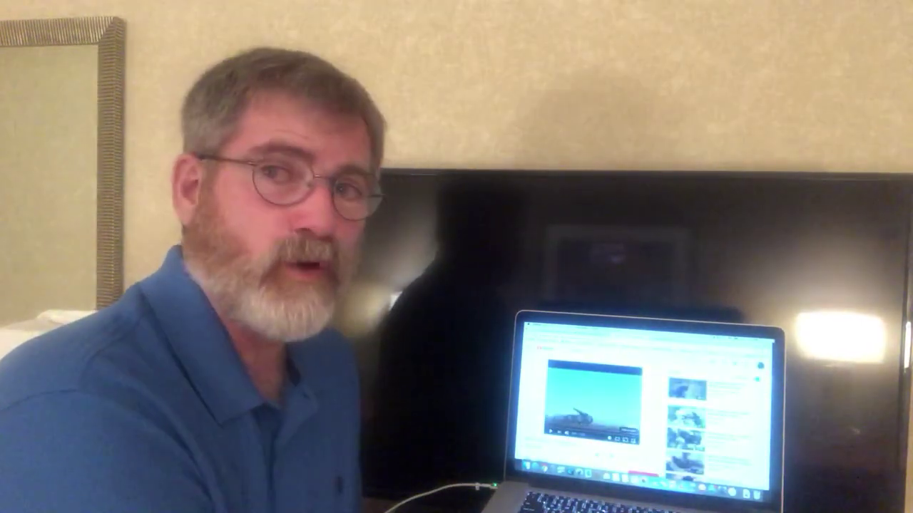
{"action": "key", "text": "f"}
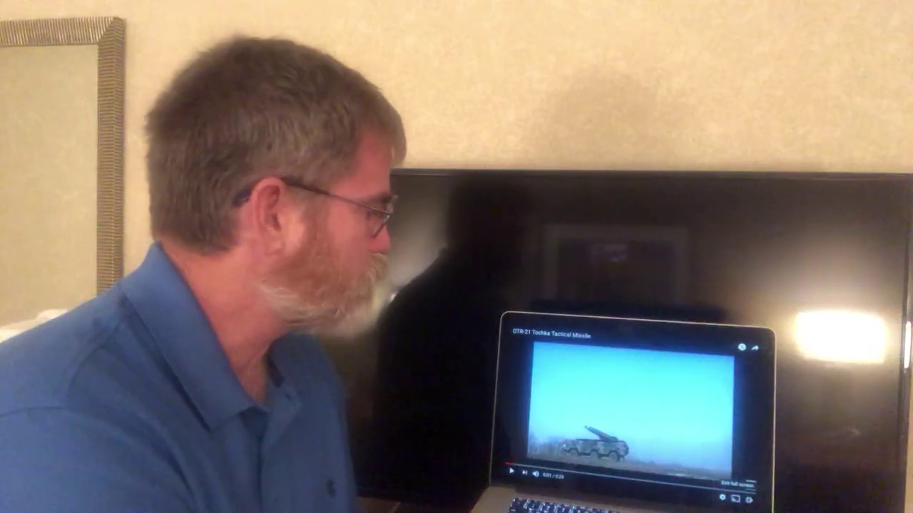
{"action": "key", "text": "Escape"}
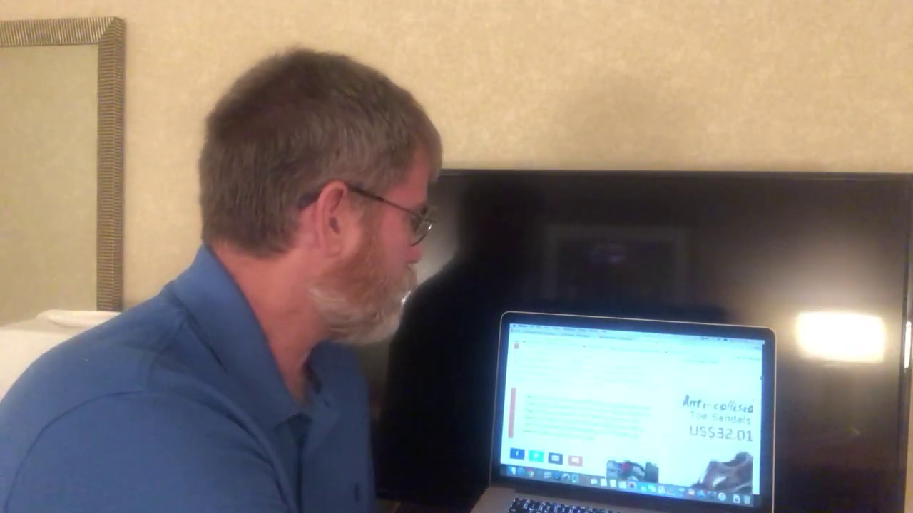
{"action": "scroll", "coordinate": [635, 414], "scroll_direction": "up", "scroll_amount": 5}
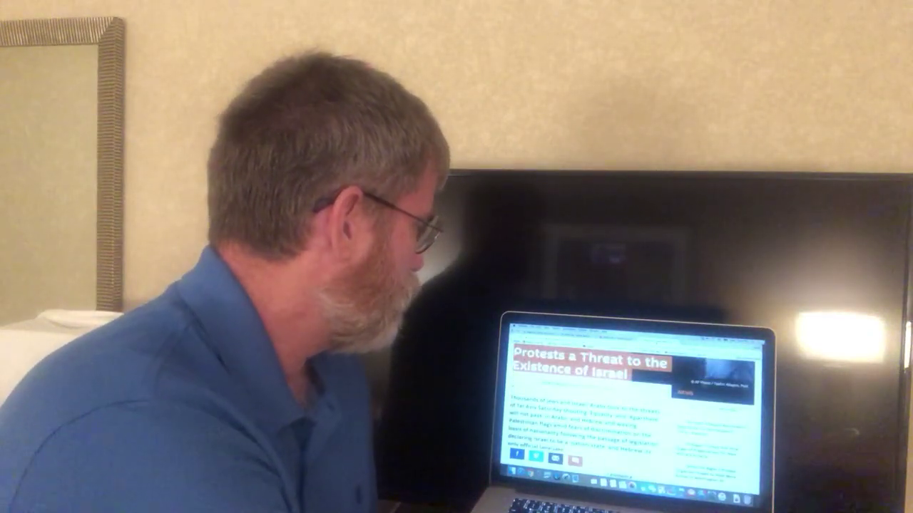
{"action": "scroll", "coordinate": [635, 413], "scroll_direction": "up", "scroll_amount": 2}
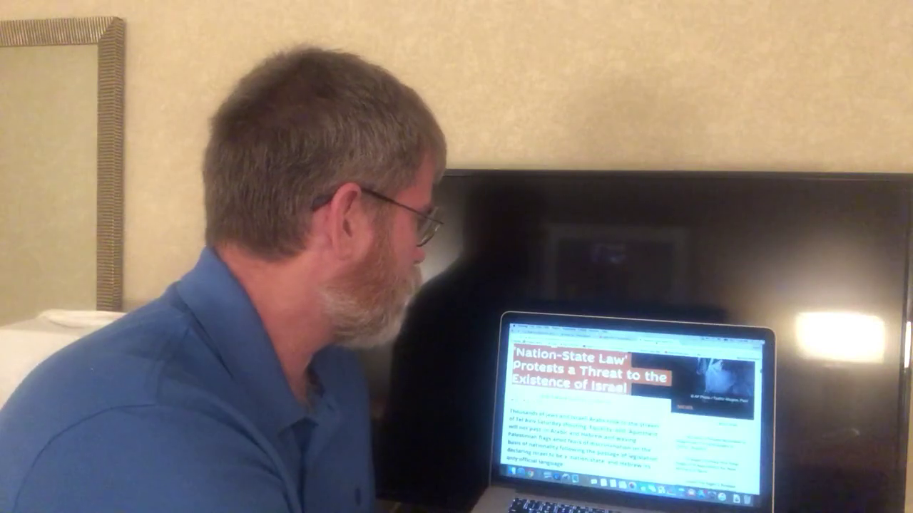
{"action": "scroll", "coordinate": [634, 413], "scroll_direction": "up", "scroll_amount": 3}
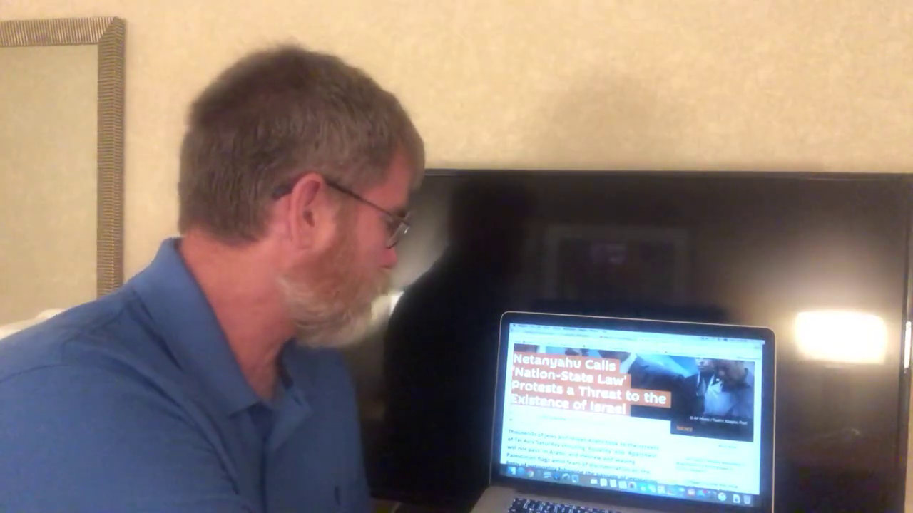
{"action": "scroll", "coordinate": [635, 406], "scroll_direction": "down", "scroll_amount": 5}
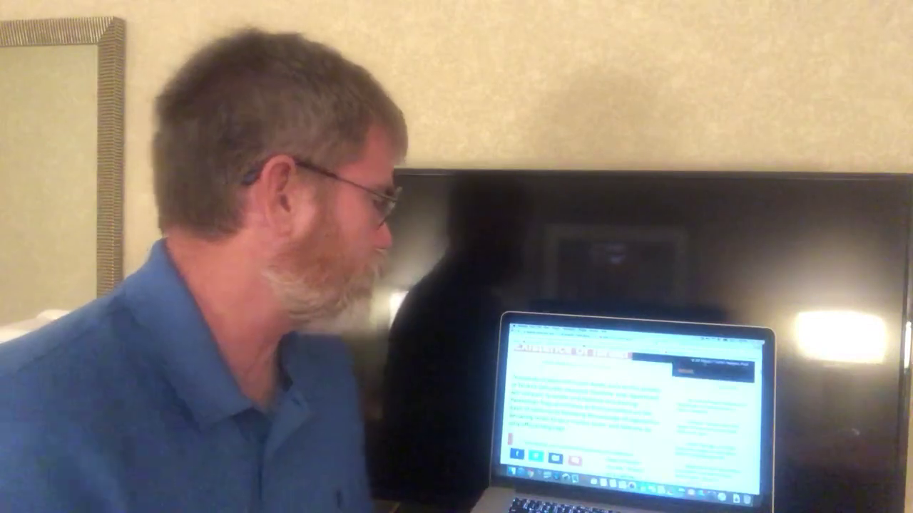